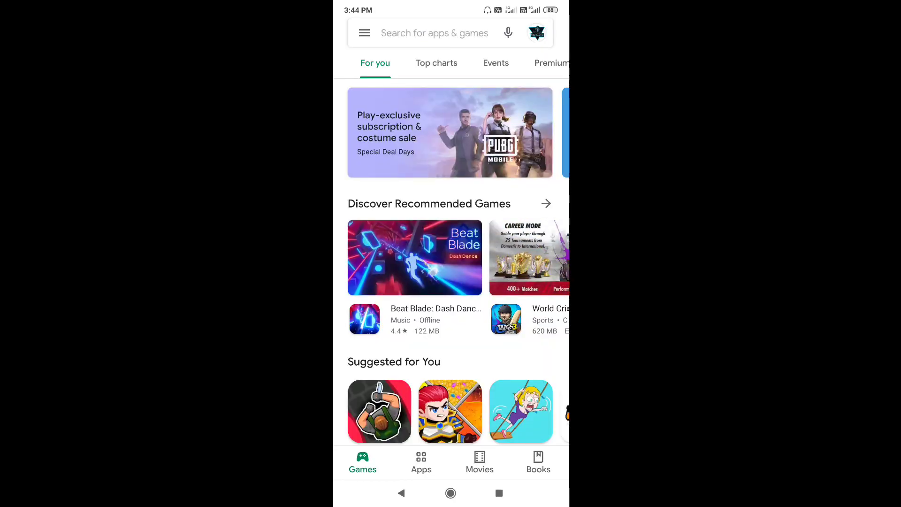
# Search the Play Store for 'scri' and launch the Scribbl – Scribble Animation Effect app
pyautogui.click(434, 33)
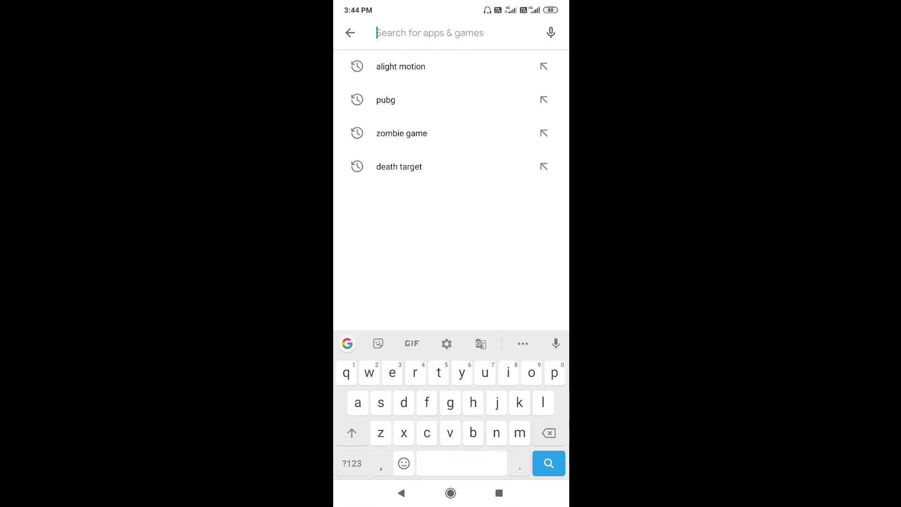
pyautogui.write('scri')
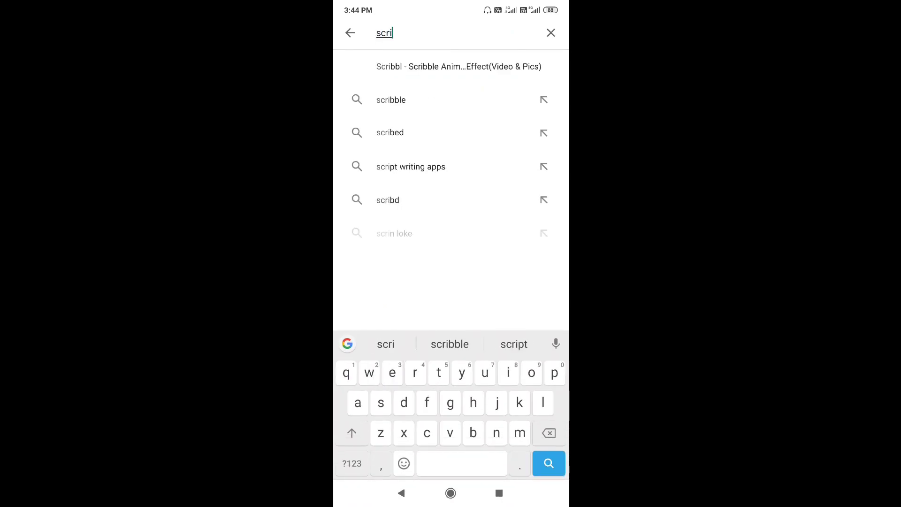
pyautogui.click(449, 344)
pyautogui.click(458, 66)
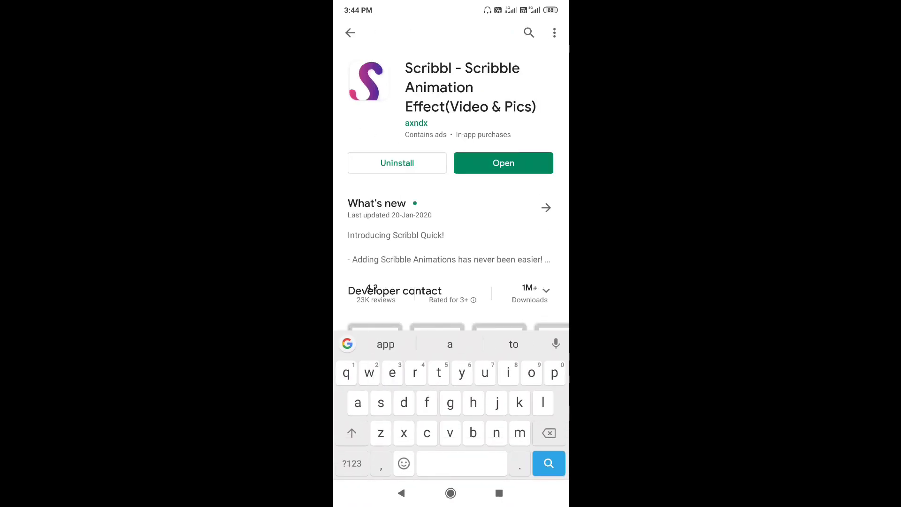
pyautogui.click(503, 162)
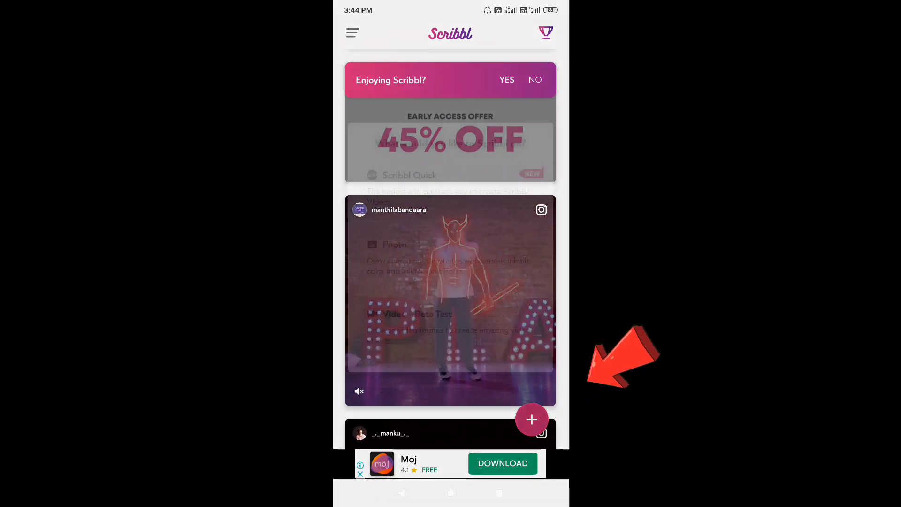
# Start a new Video – Beta Test scribble and dismiss the beta warning
pyautogui.click(532, 419)
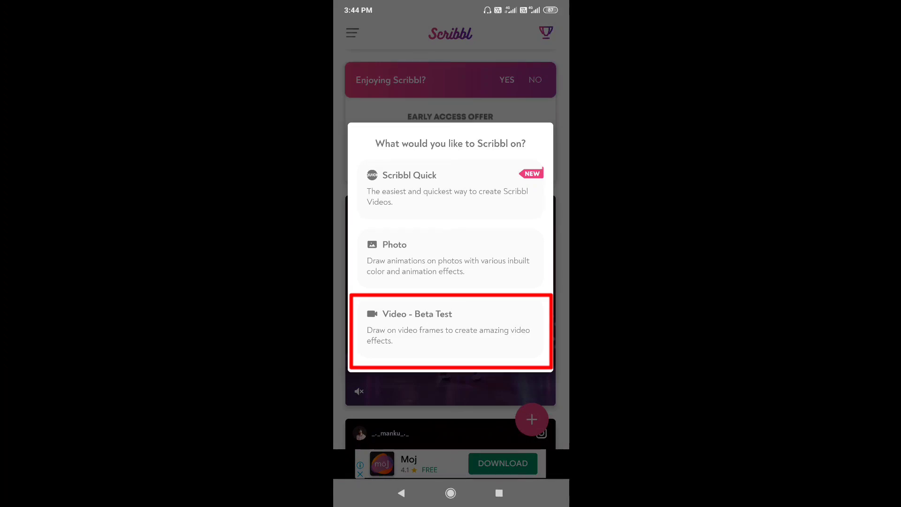
pyautogui.click(449, 327)
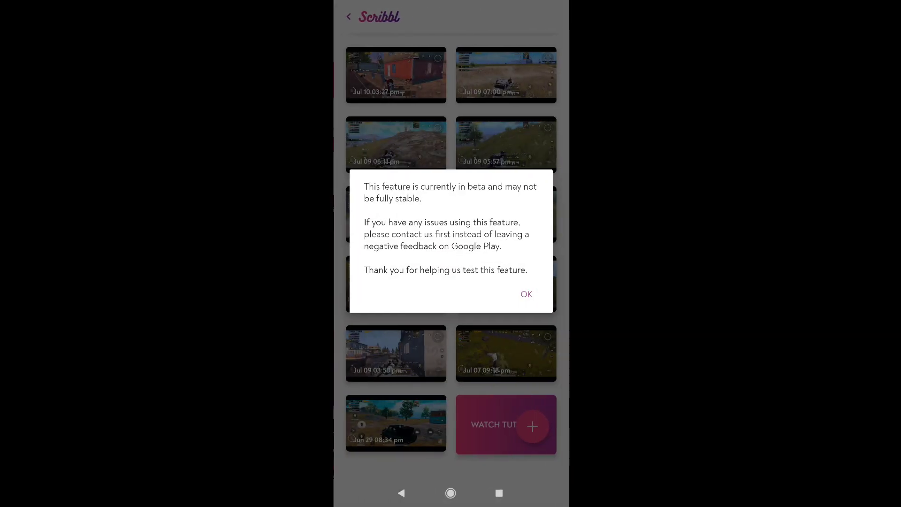
pyautogui.click(525, 291)
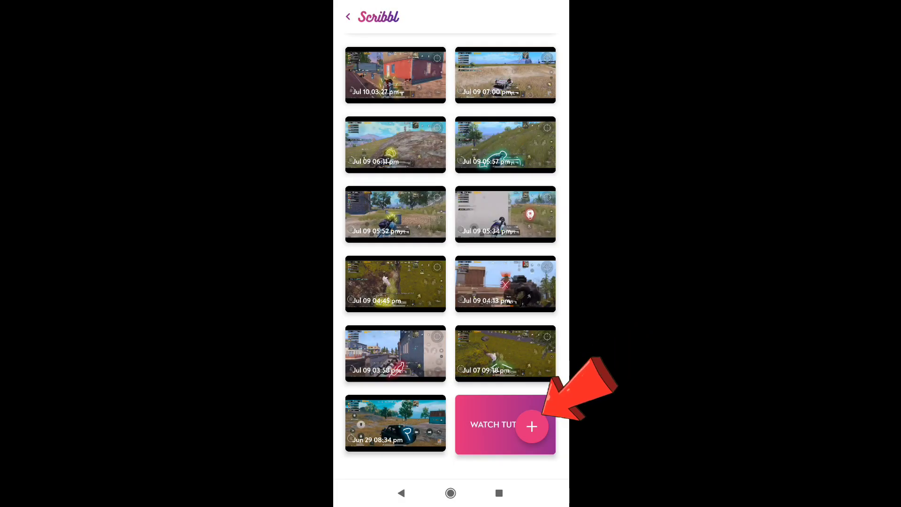
# Choose the 00:17 clip from the Export folder for a new video project
pyautogui.click(531, 426)
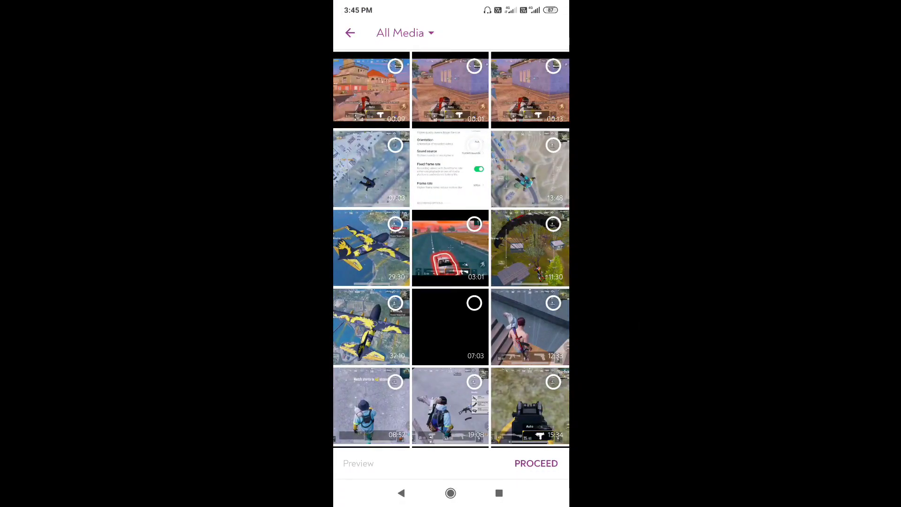
pyautogui.click(403, 33)
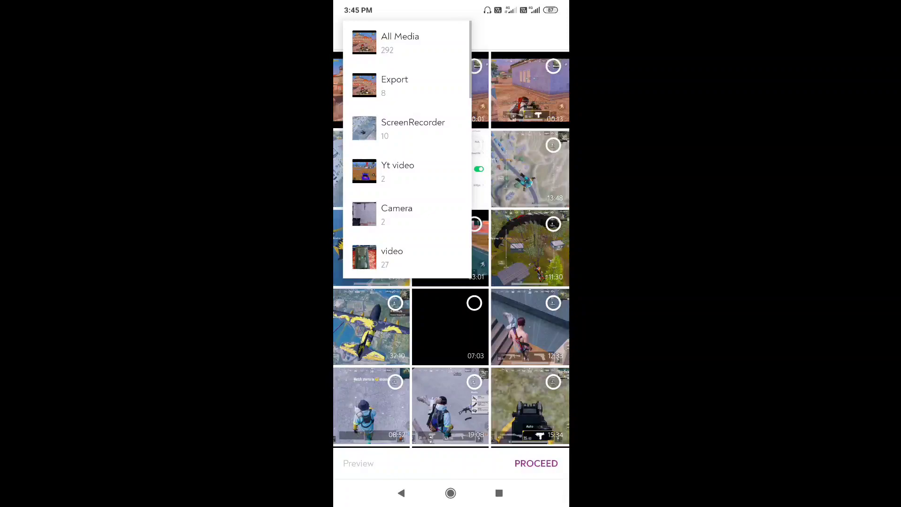
pyautogui.click(395, 85)
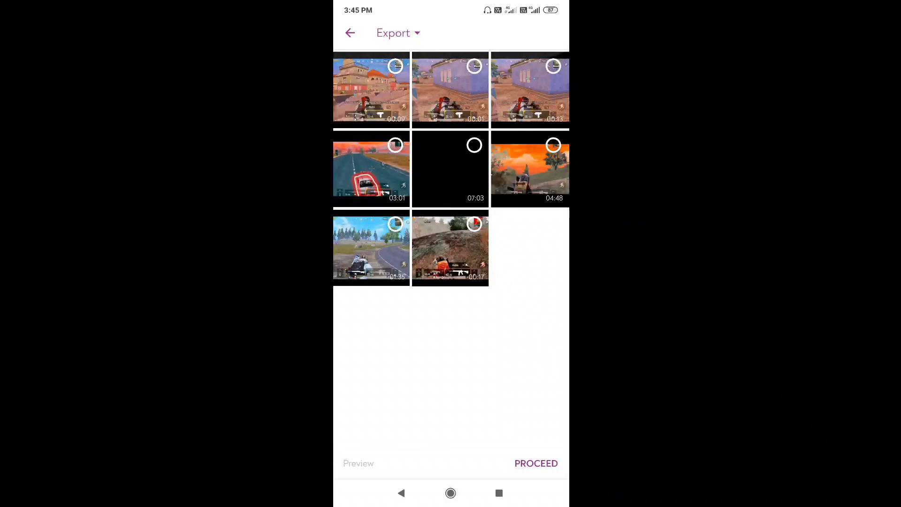
pyautogui.click(474, 224)
pyautogui.click(536, 463)
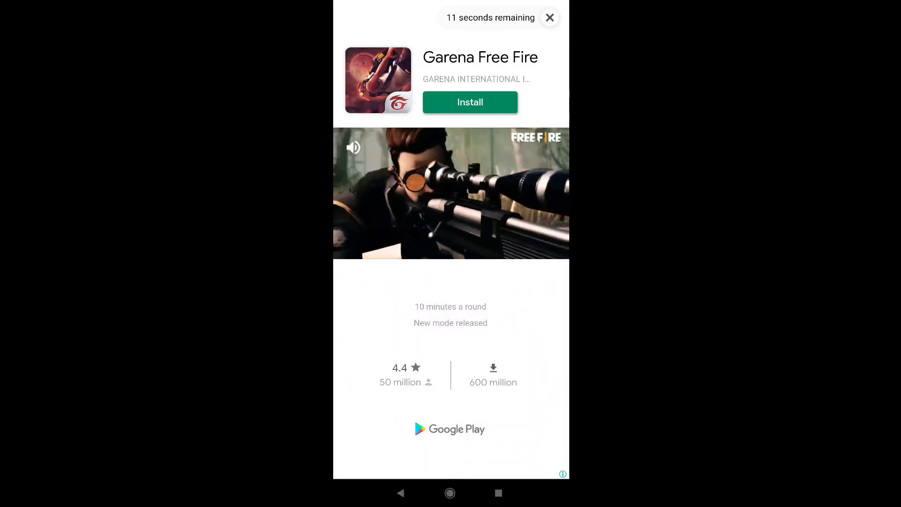
# Close the ad and select the only video in the Smooth Action-Cam Slowmo album
pyautogui.click(550, 18)
pyautogui.click(531, 426)
pyautogui.click(399, 32)
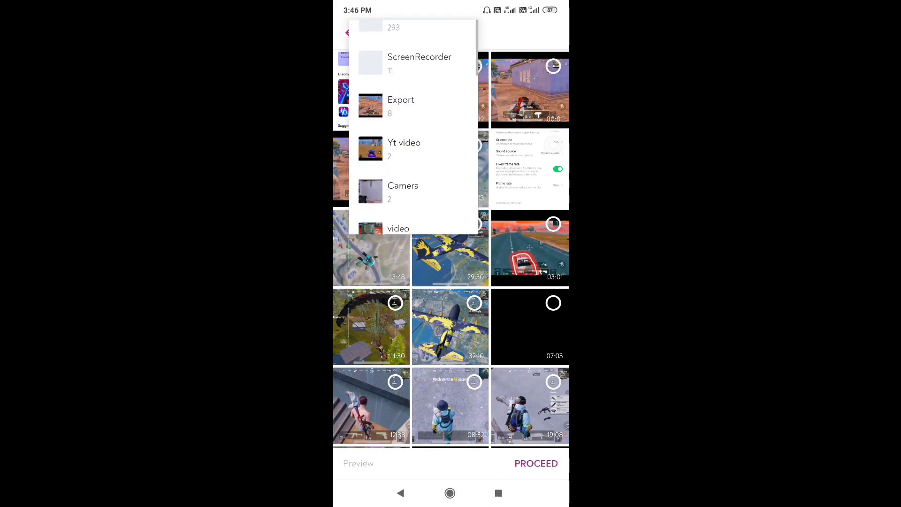
pyautogui.scroll(-7, 407, 150)
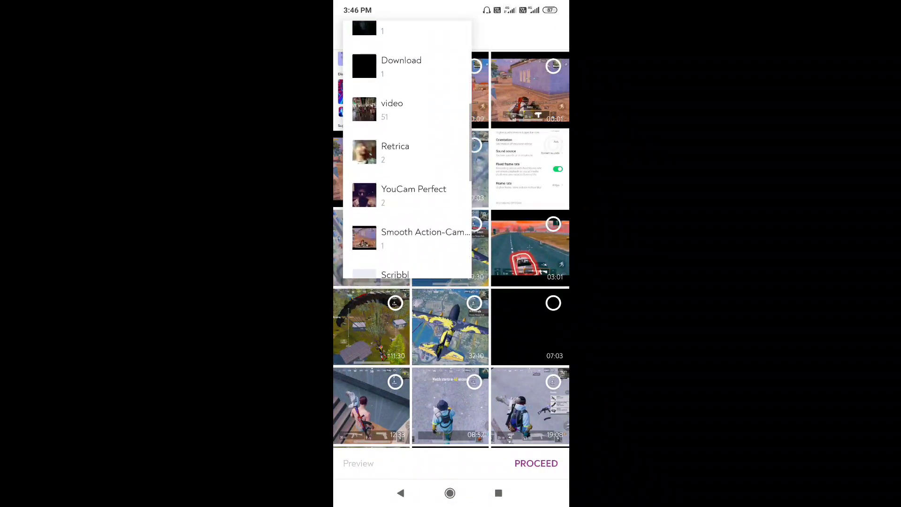
pyautogui.click(425, 183)
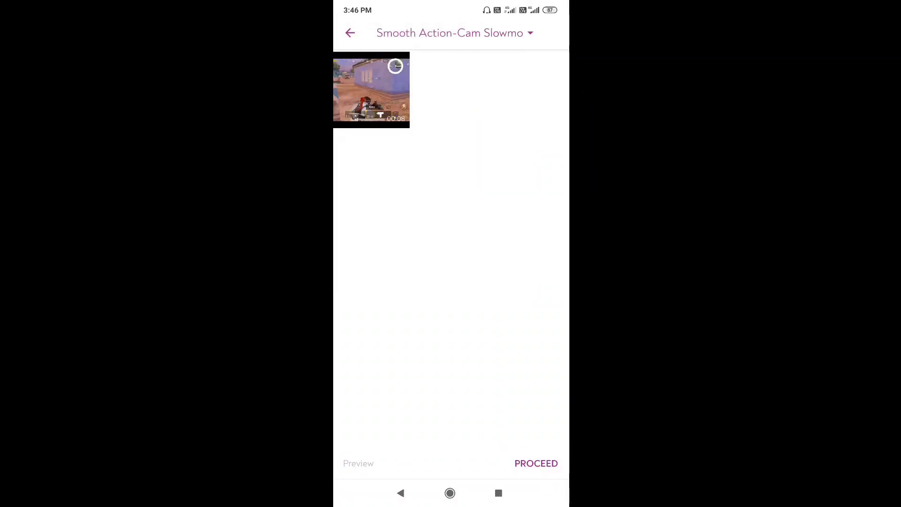
pyautogui.click(371, 89)
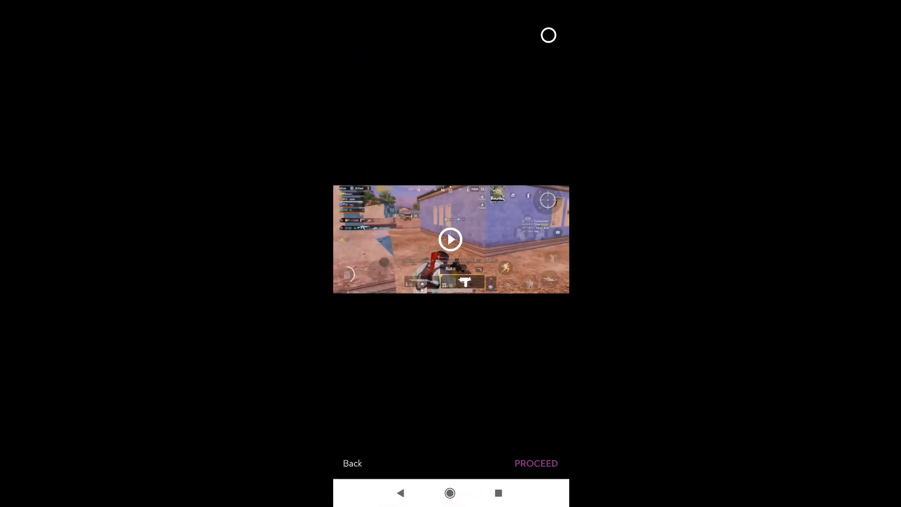
pyautogui.click(548, 36)
pyautogui.click(536, 463)
# Keep the whole clip and confirm importing about 240 frames
pyautogui.click(547, 16)
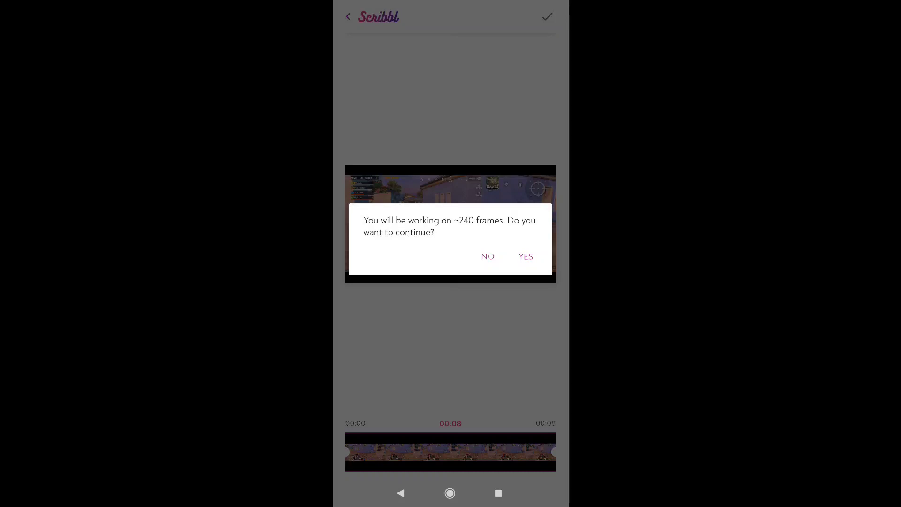
pyautogui.click(525, 256)
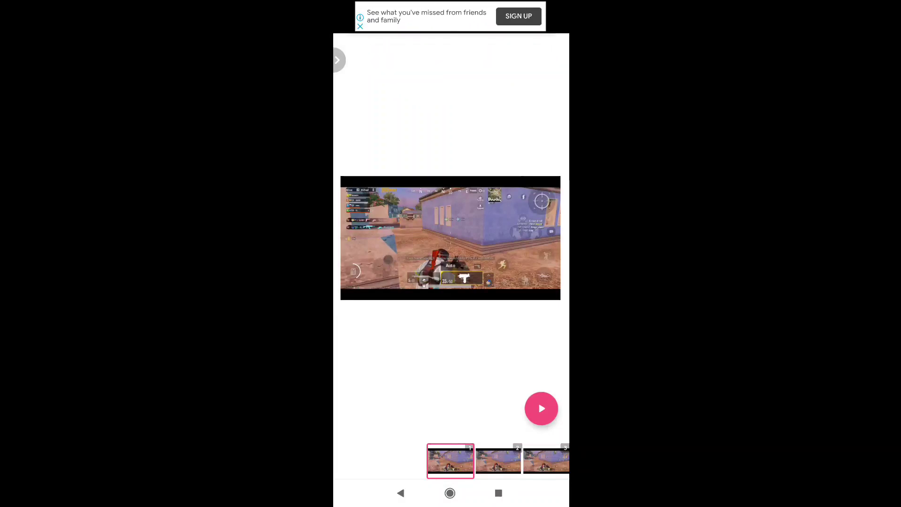
# Set the glowing yellow brush to size 9 with the Regular stroke style
pyautogui.click(337, 59)
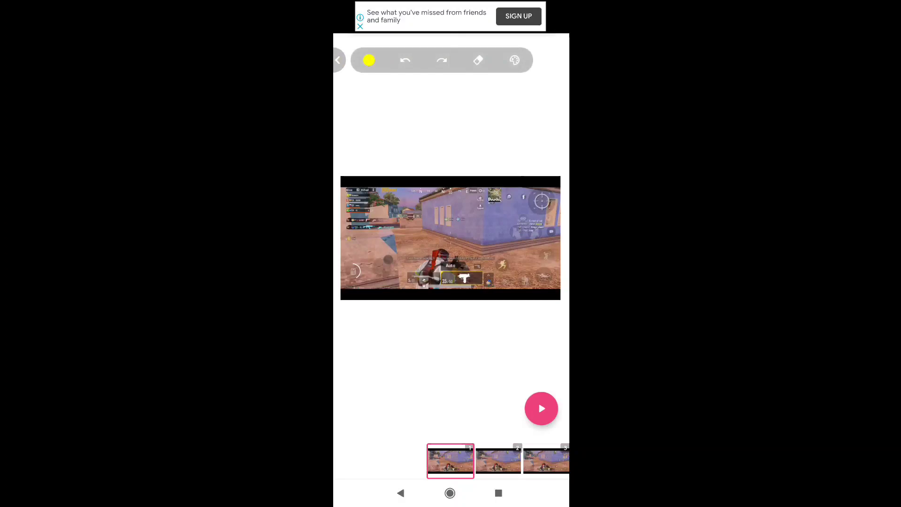
pyautogui.click(368, 60)
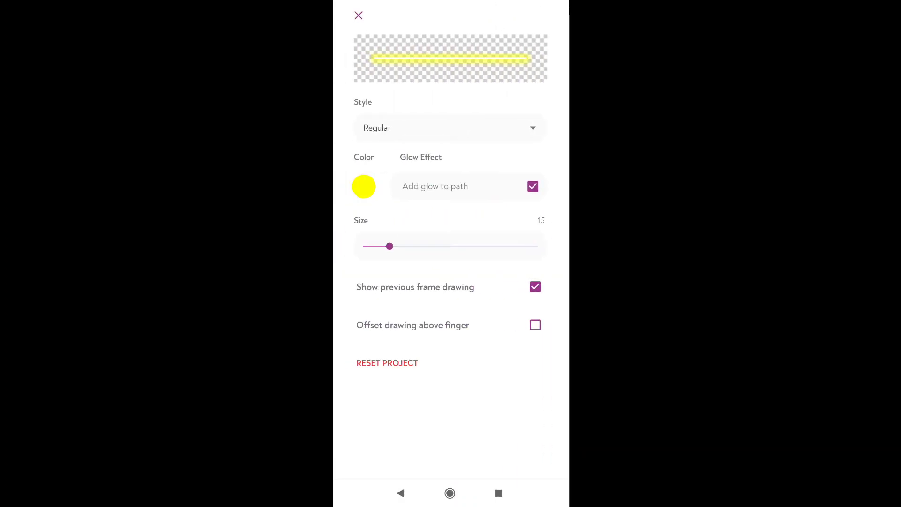
pyautogui.moveTo(389, 246); pyautogui.dragTo(379, 245)
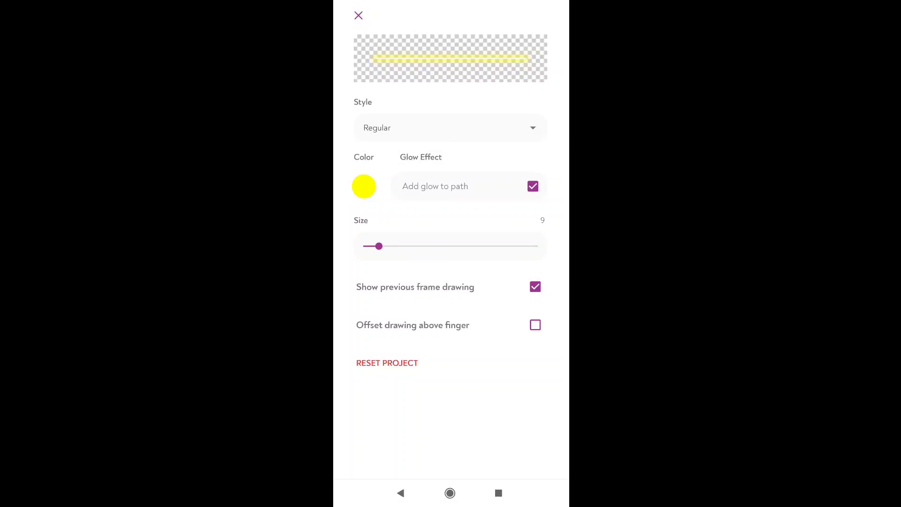
pyautogui.click(450, 128)
pyautogui.click(376, 125)
pyautogui.click(450, 128)
pyautogui.click(376, 150)
pyautogui.click(532, 127)
pyautogui.click(376, 126)
pyautogui.click(358, 15)
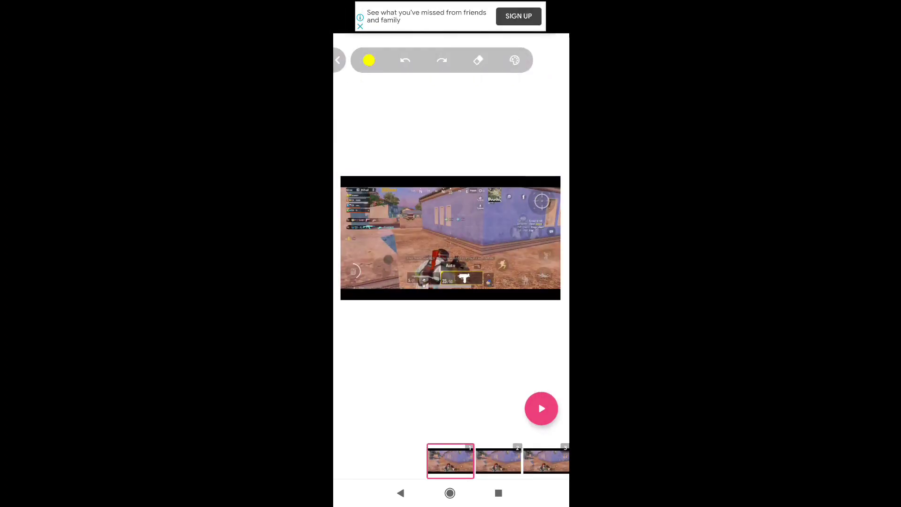
# Change the brush colour to pink
pyautogui.click(369, 60)
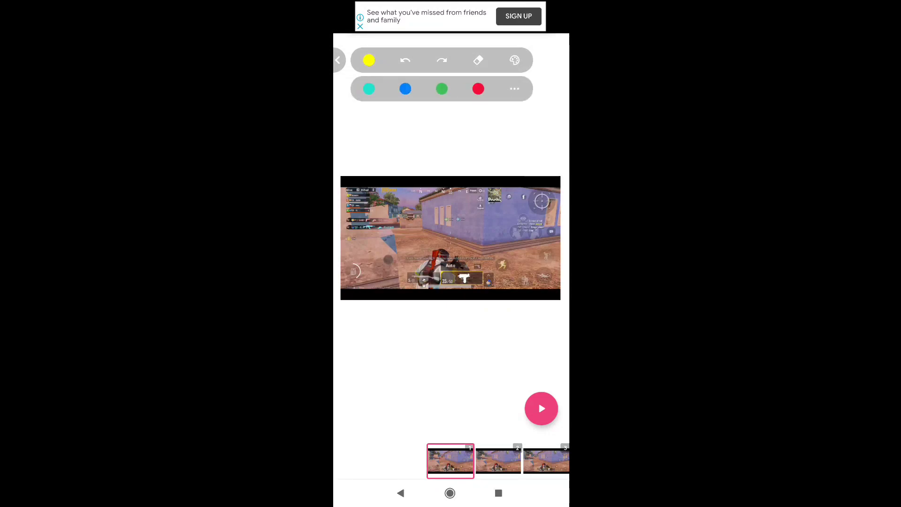
pyautogui.click(515, 89)
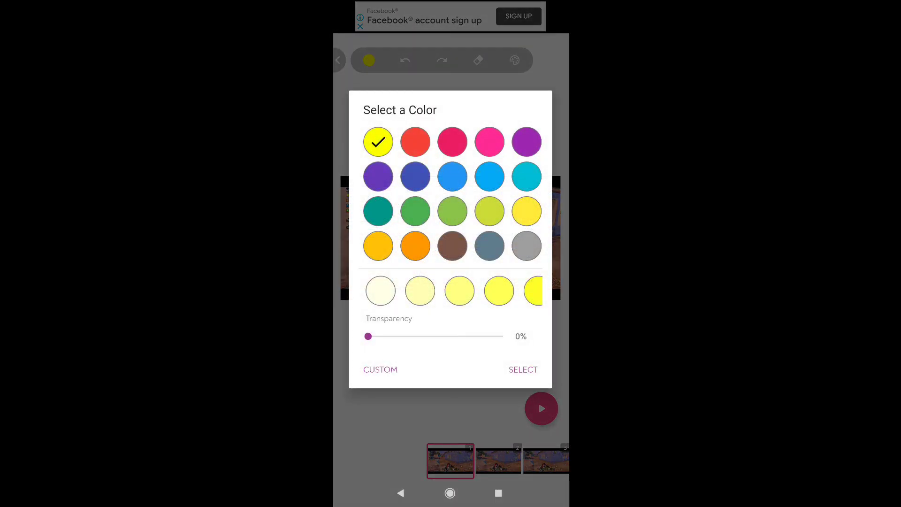
pyautogui.click(489, 141)
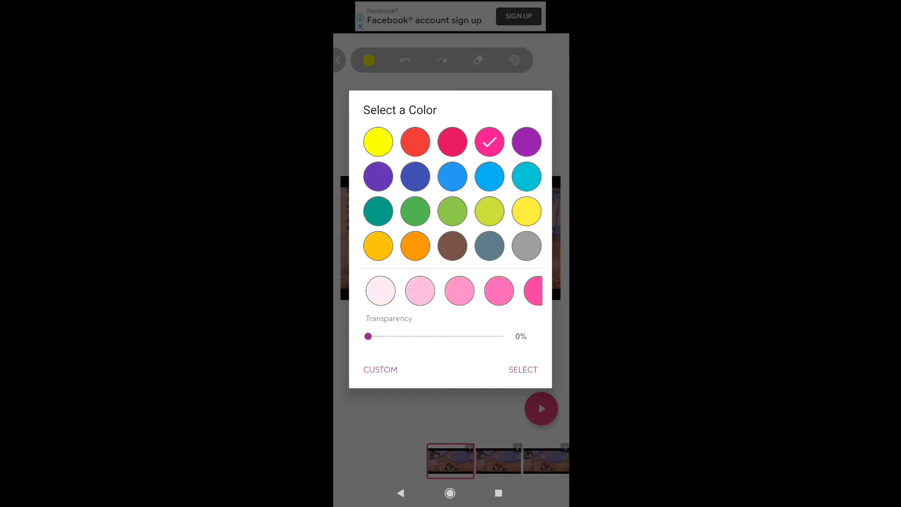
pyautogui.click(523, 369)
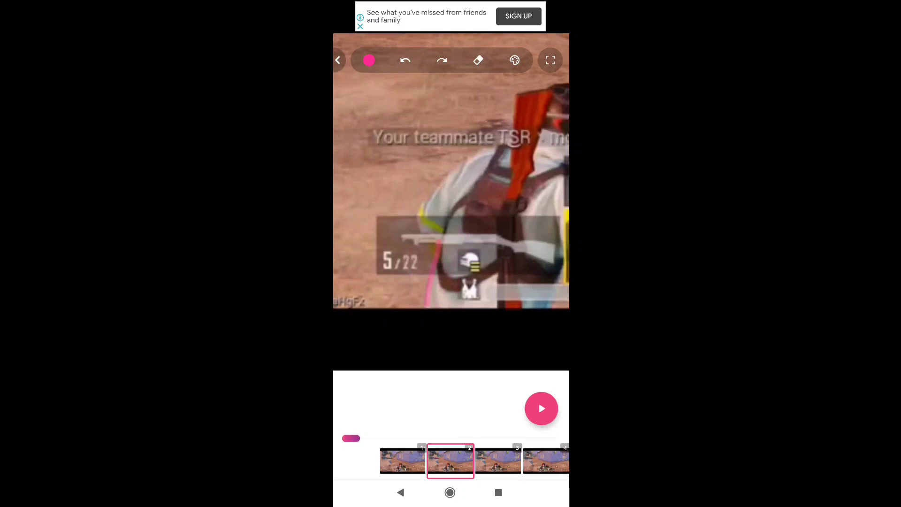
# Trace pink outlines along the character's back, side and the frame's HUD labels
pyautogui.moveTo(495, 147)
pyautogui.mouseDown()
pyautogui.moveTo(447, 171)
pyautogui.moveTo(417, 211)
pyautogui.mouseUp()
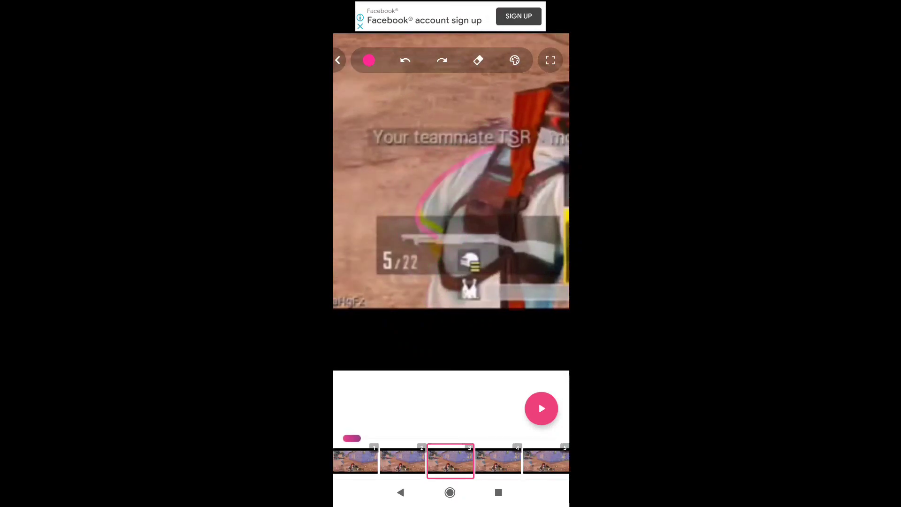
pyautogui.moveTo(548, 88); pyautogui.dragTo(520, 97)
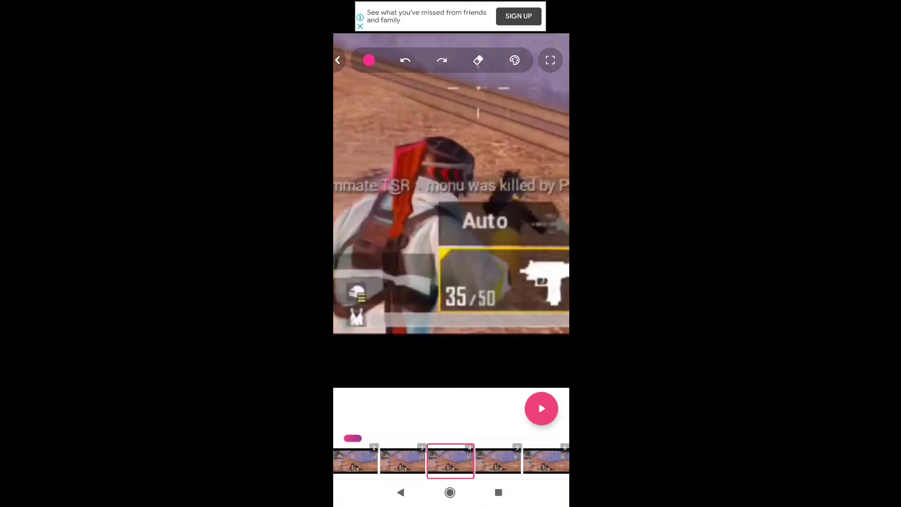
pyautogui.moveTo(463, 201); pyautogui.dragTo(470, 188)
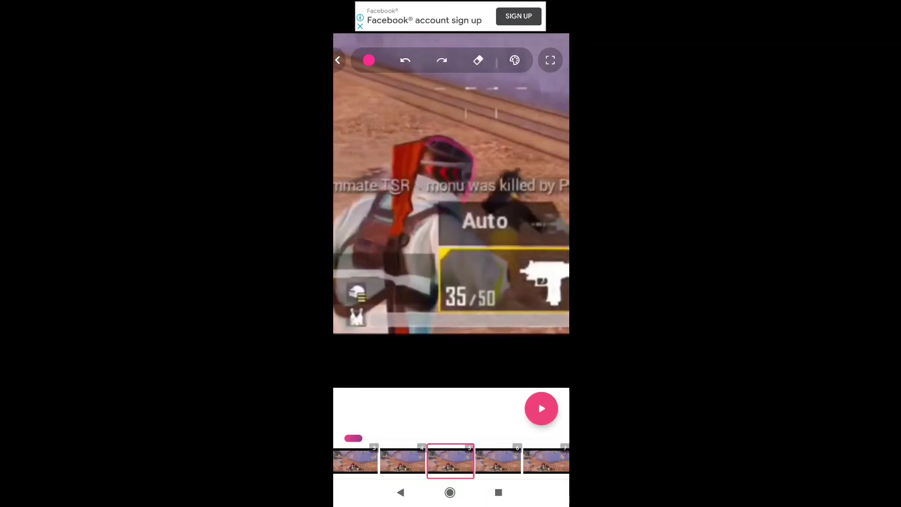
pyautogui.moveTo(462, 202)
pyautogui.mouseDown()
pyautogui.moveTo(479, 222)
pyautogui.moveTo(490, 194)
pyautogui.mouseUp()
pyautogui.moveTo(523, 169)
pyautogui.mouseDown()
pyautogui.moveTo(532, 206)
pyautogui.moveTo(519, 271)
pyautogui.moveTo(492, 301)
pyautogui.moveTo(434, 323)
pyautogui.moveTo(432, 337)
pyautogui.mouseUp()
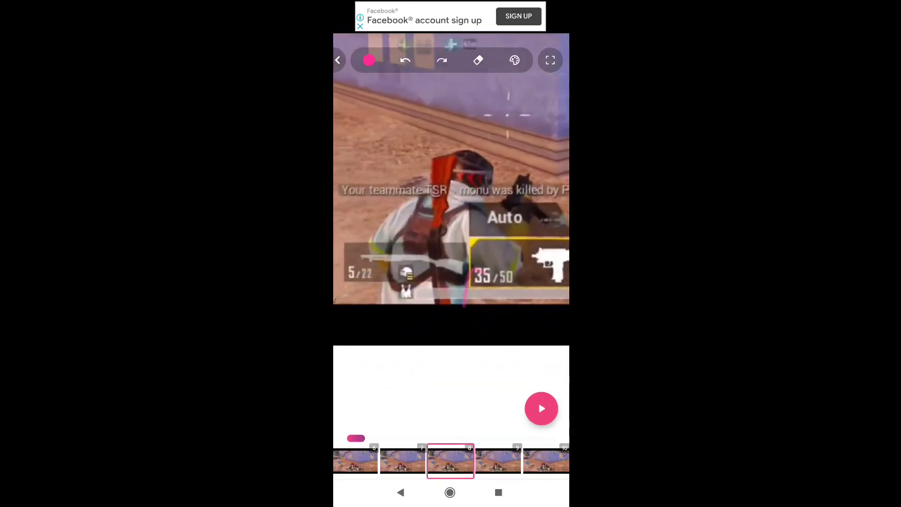
pyautogui.moveTo(485, 298); pyautogui.dragTo(417, 296)
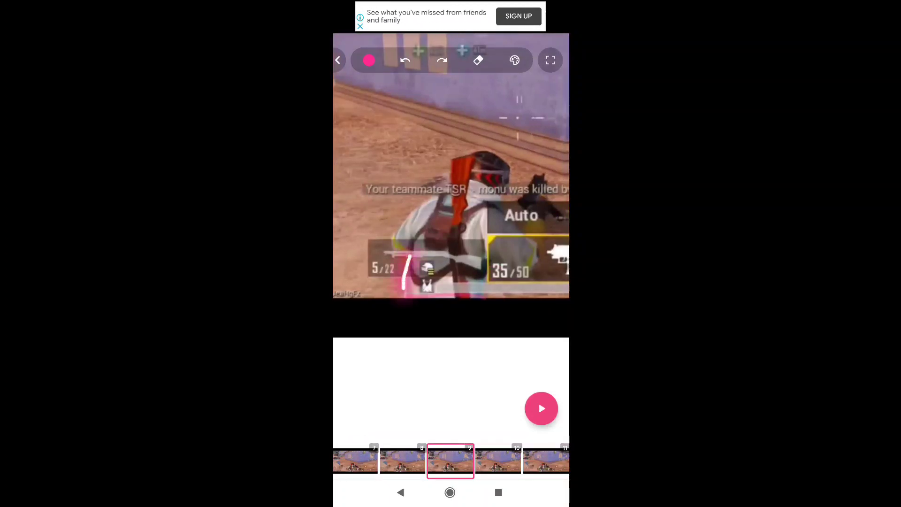
pyautogui.moveTo(409, 256); pyautogui.dragTo(431, 199)
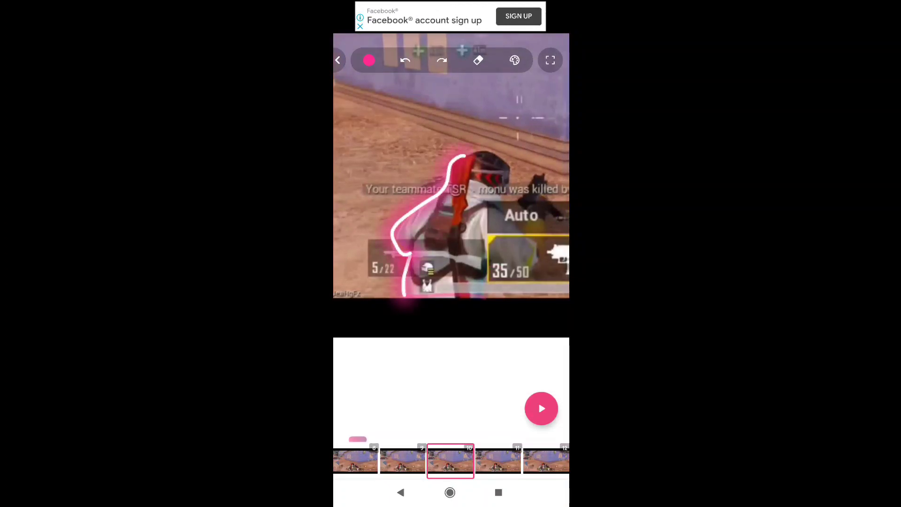
# Continue pink outlines around the character's helmet and bottom edge on the following frames
pyautogui.moveTo(464, 156); pyautogui.dragTo(482, 153)
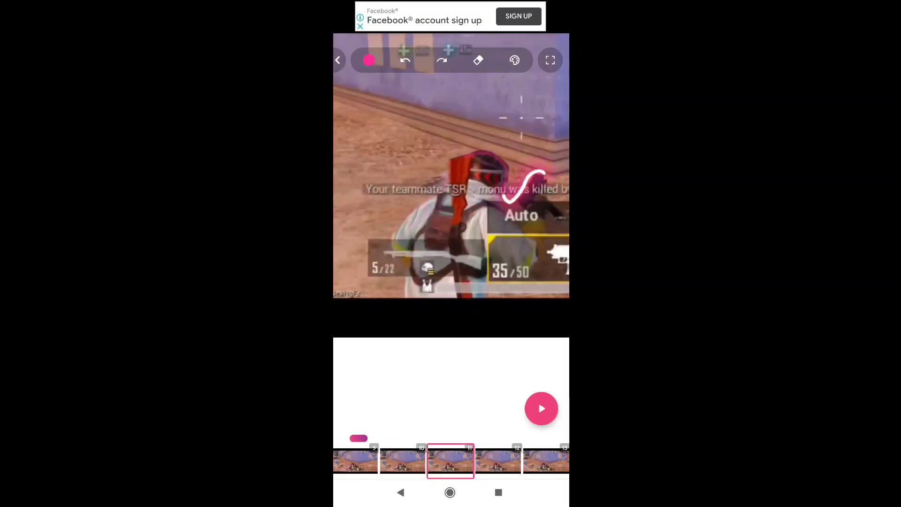
pyautogui.moveTo(543, 173); pyautogui.dragTo(540, 213)
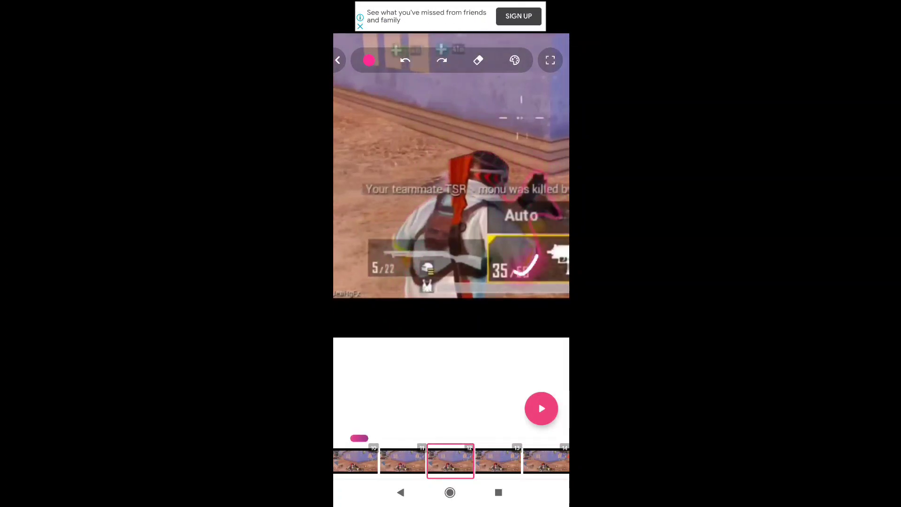
pyautogui.moveTo(514, 278)
pyautogui.mouseDown()
pyautogui.moveTo(484, 303)
pyautogui.moveTo(413, 294)
pyautogui.mouseUp()
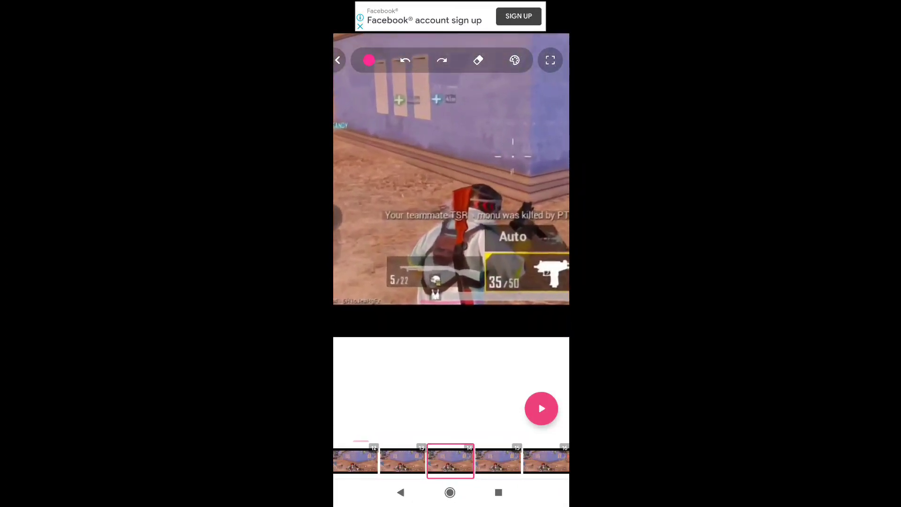
pyautogui.moveTo(483, 300); pyautogui.dragTo(421, 301)
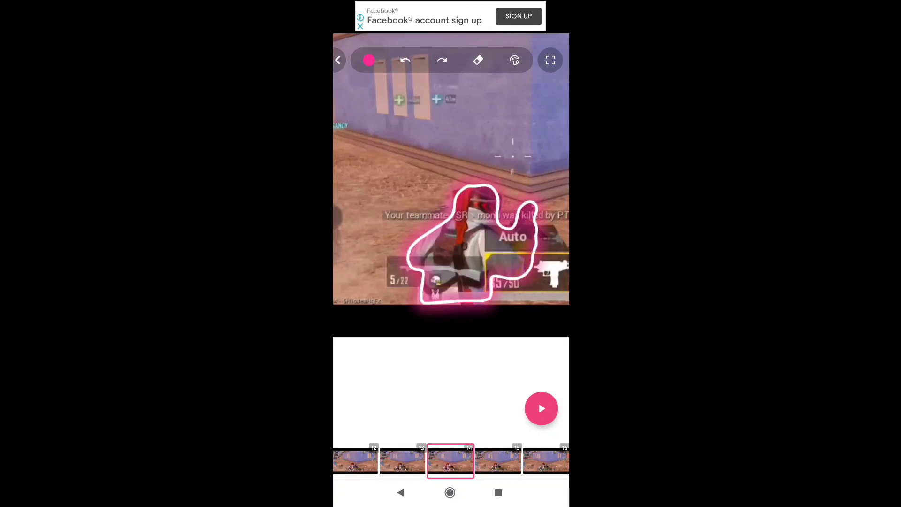
pyautogui.moveTo(491, 301)
pyautogui.mouseDown()
pyautogui.moveTo(417, 285)
pyautogui.moveTo(491, 287)
pyautogui.moveTo(418, 296)
pyautogui.moveTo(432, 230)
pyautogui.moveTo(498, 216)
pyautogui.moveTo(530, 235)
pyautogui.moveTo(469, 310)
pyautogui.mouseUp()
pyautogui.click(498, 460)
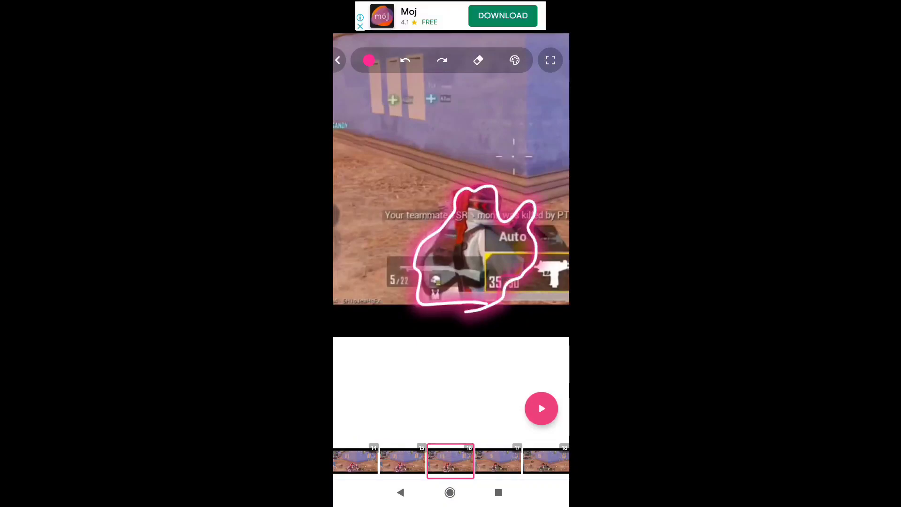
# Change the brush colour to blue
pyautogui.click(498, 460)
pyautogui.click(368, 60)
pyautogui.click(430, 86)
# Draw blue head loops with a pointed ear on frames 17 and 18, then scrub back
pyautogui.moveTo(476, 209); pyautogui.dragTo(469, 246)
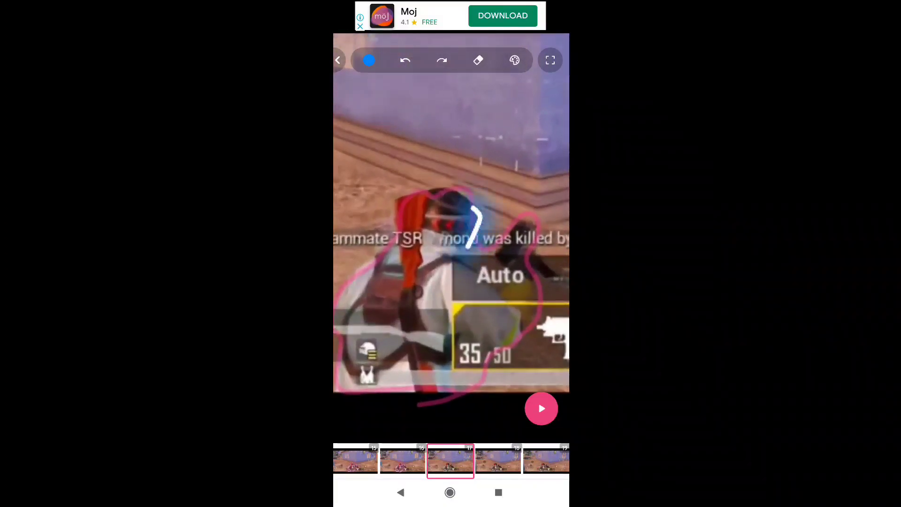
pyautogui.moveTo(417, 197); pyautogui.dragTo(435, 190)
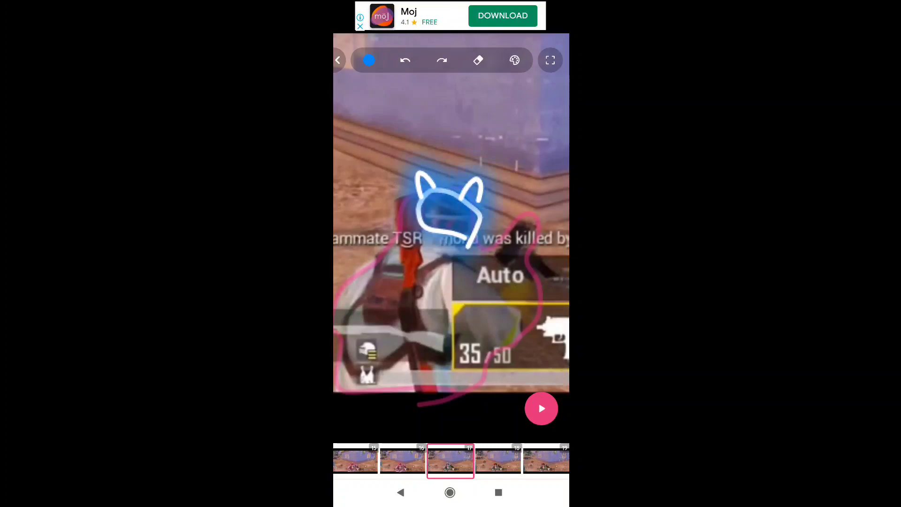
pyautogui.click(498, 460)
pyautogui.moveTo(419, 239); pyautogui.dragTo(431, 243)
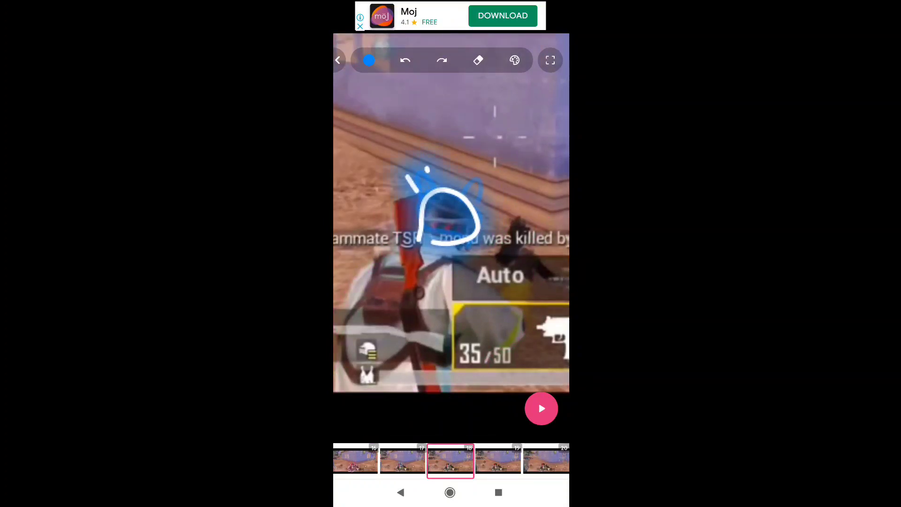
pyautogui.moveTo(451, 438)
pyautogui.mouseDown()
pyautogui.moveTo(349, 438)
pyautogui.moveTo(362, 438)
pyautogui.mouseUp()
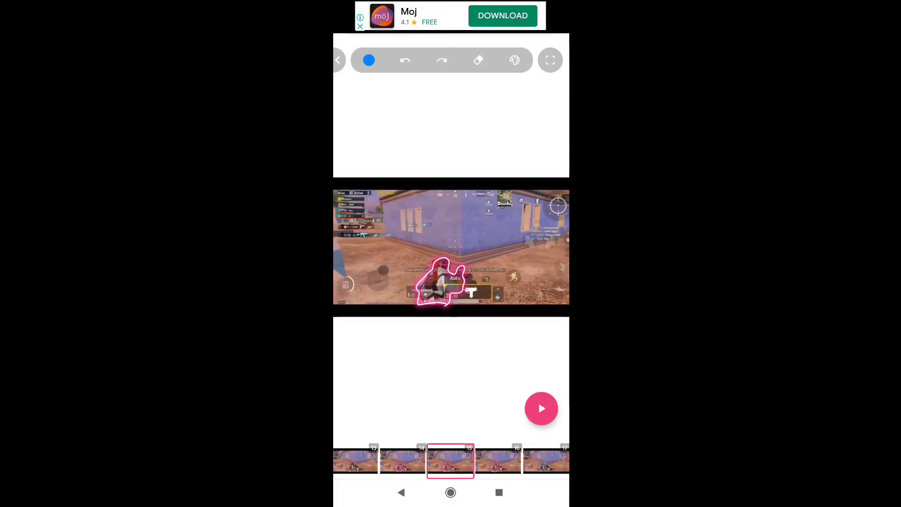
# Scrub the timeline forward to a later frame with no drawings
pyautogui.moveTo(361, 438); pyautogui.dragTo(363, 438)
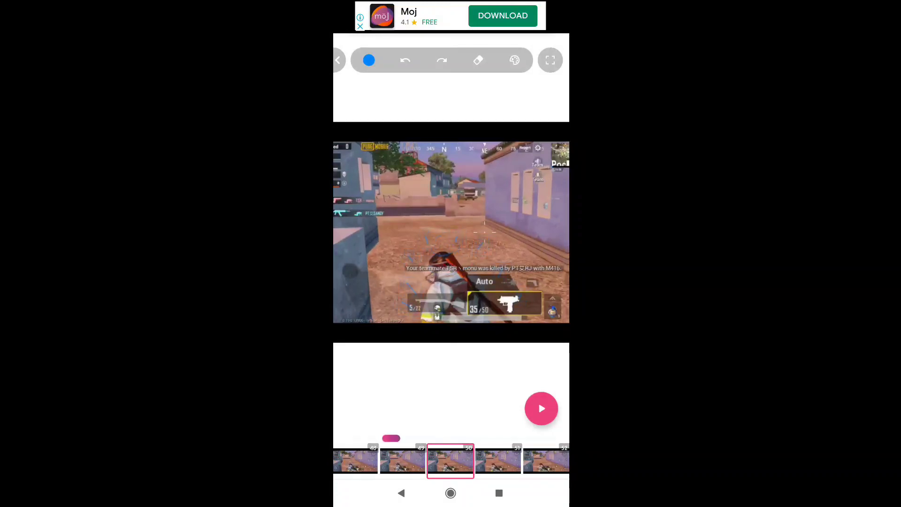
# Switch the brush colour to yellow, then play back the scribbled animation
pyautogui.click(368, 60)
pyautogui.click(515, 88)
pyautogui.click(413, 141)
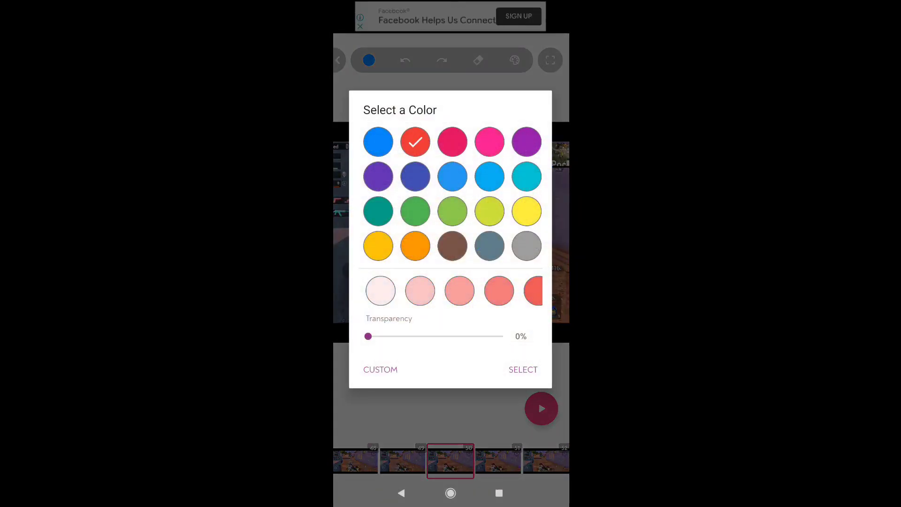
pyautogui.click(520, 370)
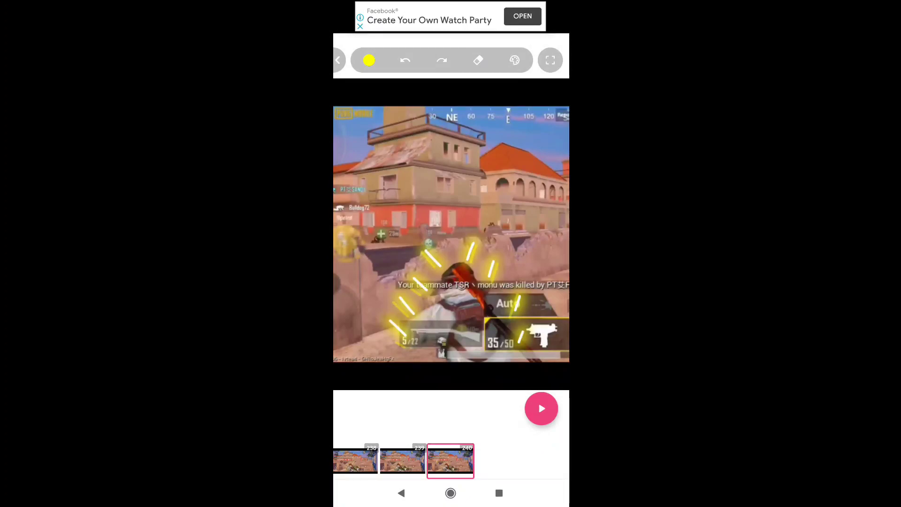
pyautogui.click(541, 409)
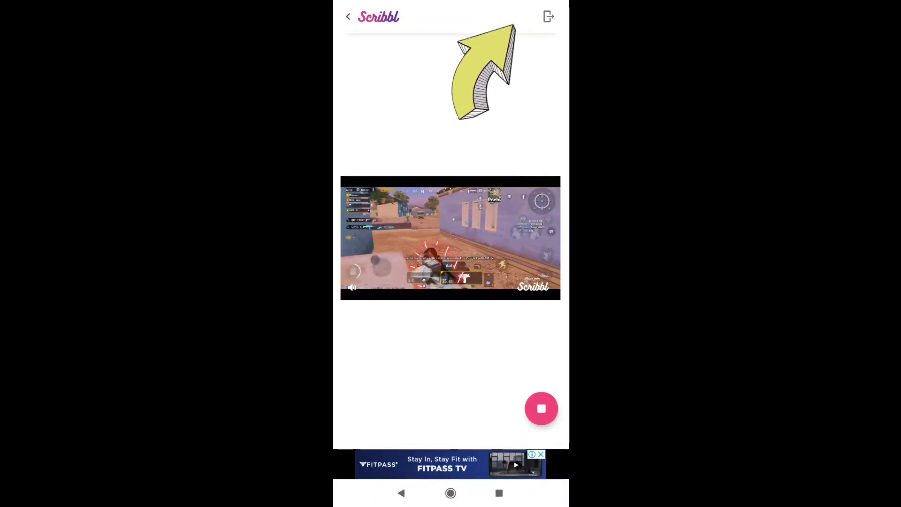
# Start the export, untick Show watermark, and agree to watch the video ad to remove it
pyautogui.click(548, 16)
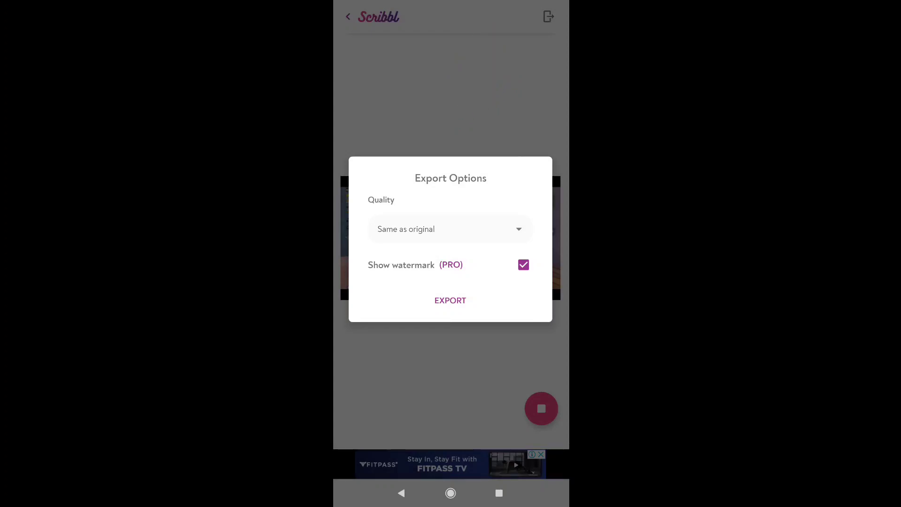
pyautogui.click(523, 264)
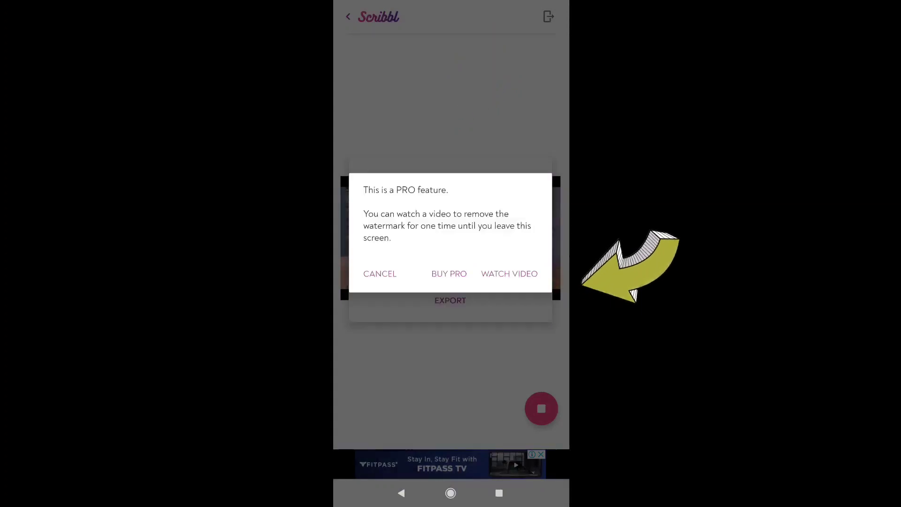
pyautogui.click(509, 273)
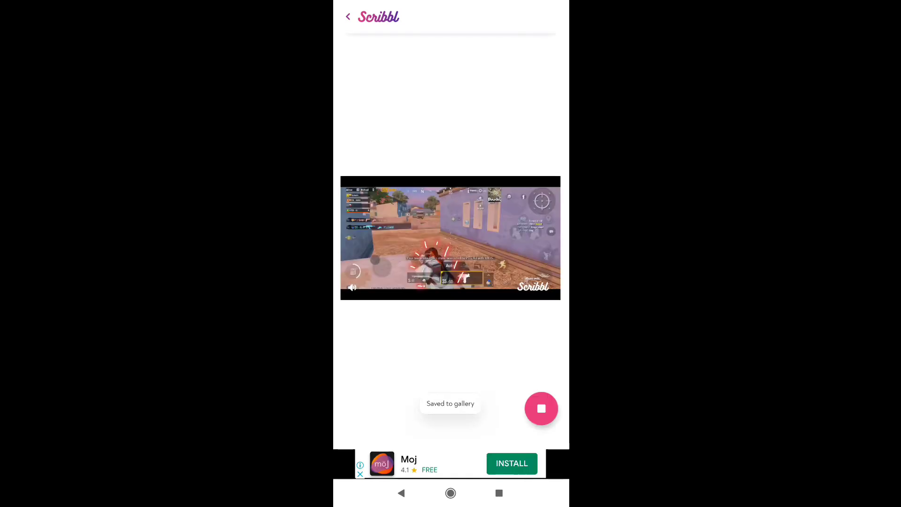
# Once the clip is saved to the gallery, open the exported video to get the Open with chooser
pyautogui.click(347, 279)
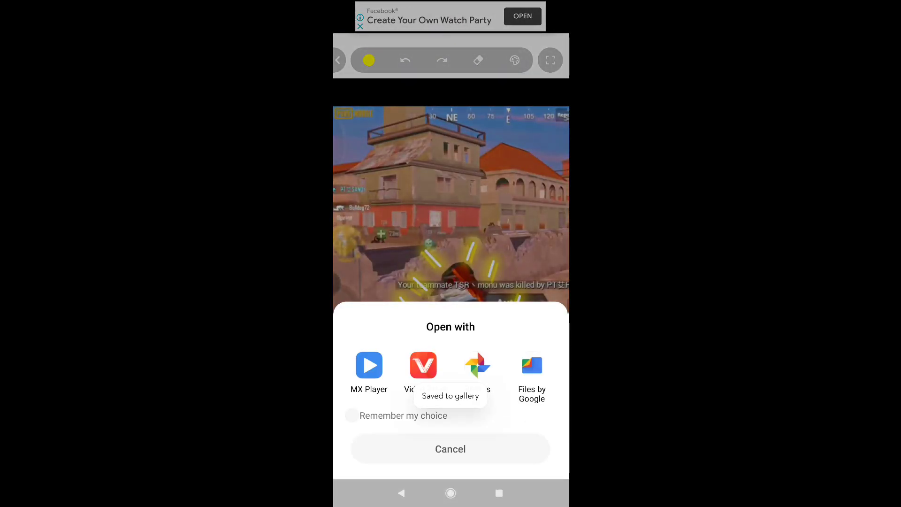